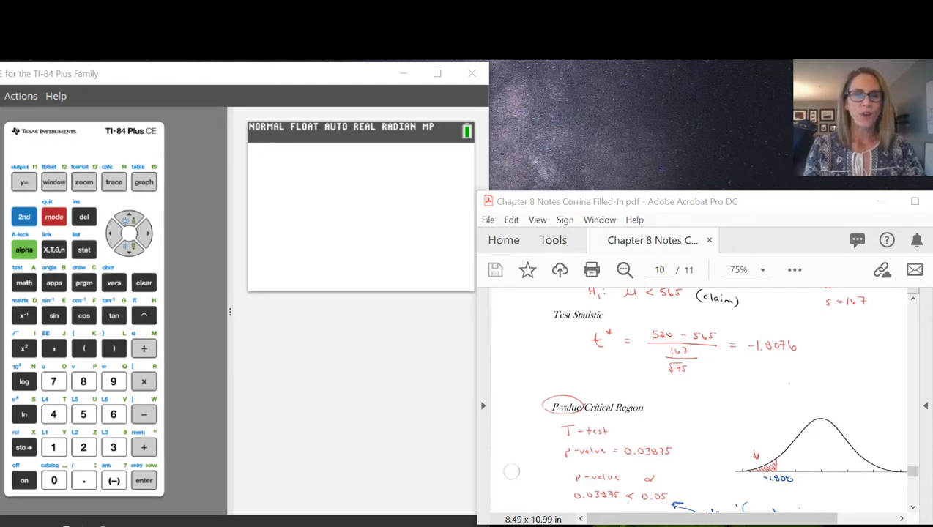
Open tcdf( from the DISTR menu, with its lower bound at -1E99.
{"action": "left_click", "coordinate": [25, 217]}
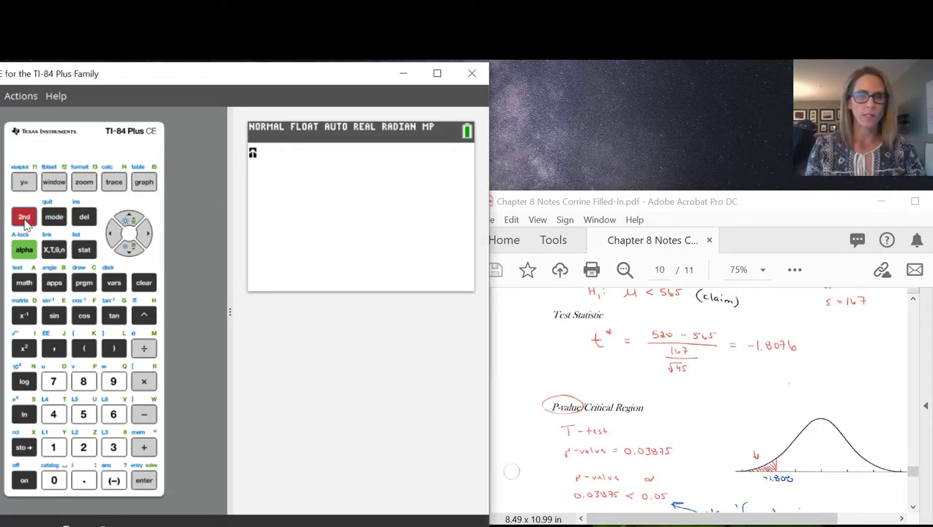
{"action": "left_click", "coordinate": [112, 280]}
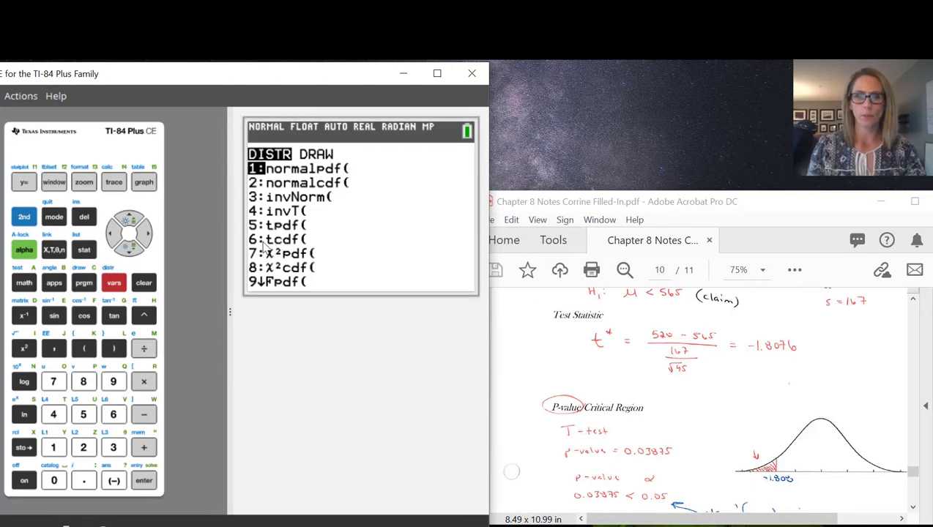
{"action": "key", "text": "6"}
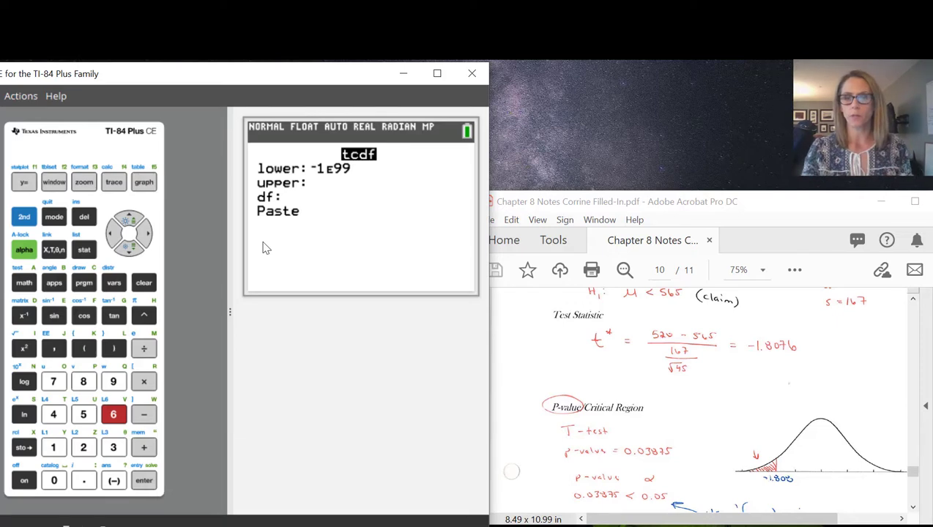
{"action": "left_click", "coordinate": [651, 389]}
{"action": "scroll", "coordinate": [672, 396], "scroll_direction": "up", "scroll_amount": 1}
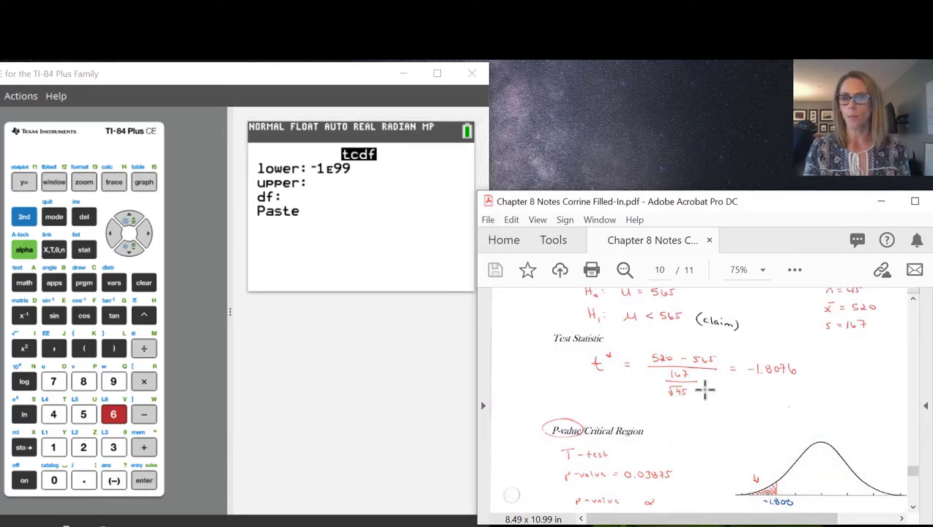
{"action": "scroll", "coordinate": [705, 391], "scroll_direction": "up", "scroll_amount": 1}
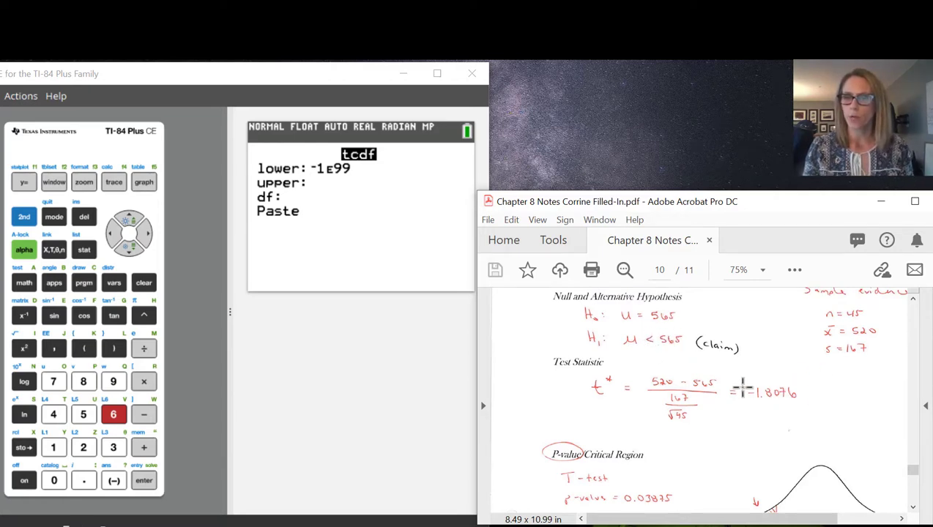
{"action": "scroll", "coordinate": [745, 407], "scroll_direction": "up", "scroll_amount": 1}
{"action": "scroll", "coordinate": [745, 408], "scroll_direction": "up", "scroll_amount": 4}
{"action": "left_click_drag", "start_coordinate": [706, 520], "coordinate": [762, 517]}
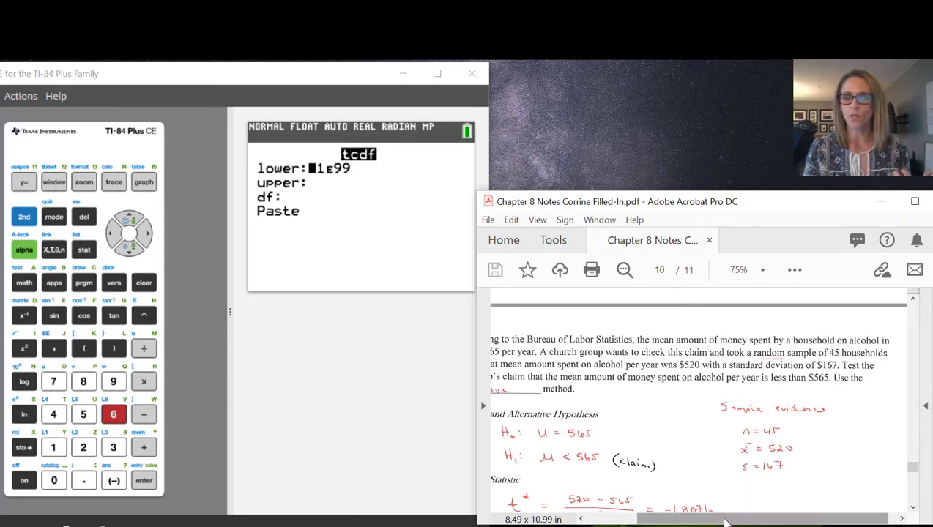
{"action": "left_click_drag", "start_coordinate": [725, 519], "coordinate": [663, 518]}
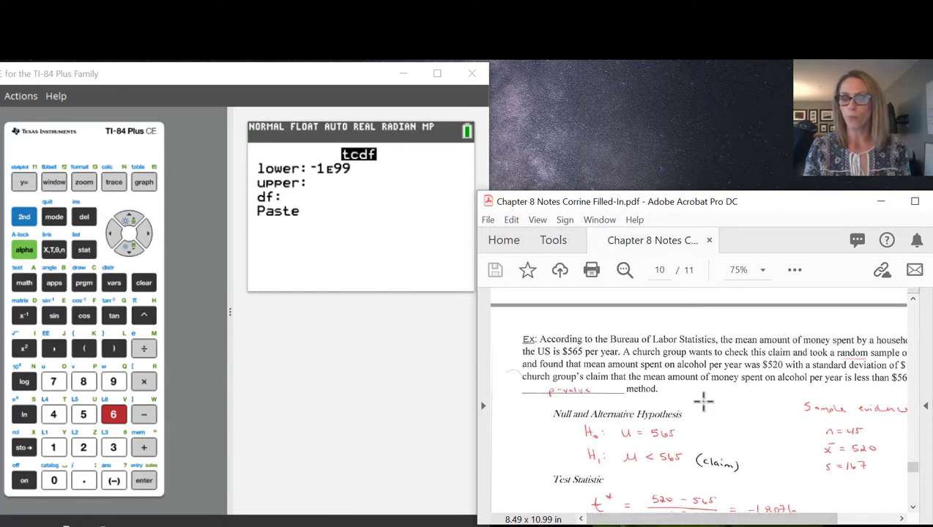
{"action": "scroll", "coordinate": [702, 401], "scroll_direction": "down", "scroll_amount": 1}
{"action": "scroll", "coordinate": [701, 401], "scroll_direction": "down", "scroll_amount": 2}
Scroll the PDF down to show the p-value vs alpha comparison and the note.
{"action": "scroll", "coordinate": [701, 402], "scroll_direction": "down", "scroll_amount": 1}
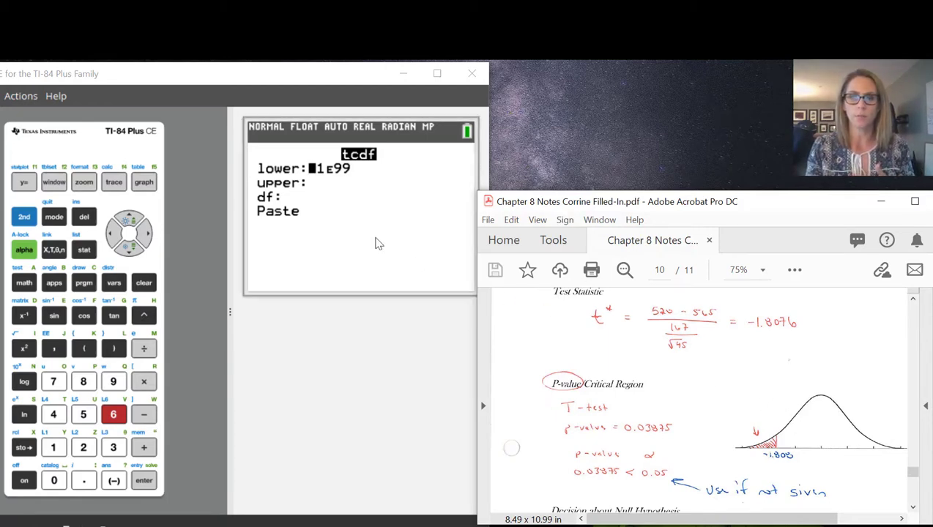
Enter -1.8076 as the tcdf upper bound, correcting a mistyped 1.20.
{"action": "left_click", "coordinate": [126, 254]}
{"action": "key", "text": "minus"}
{"action": "type", "text": "1.20"}
{"action": "key", "text": "BackSpace"}
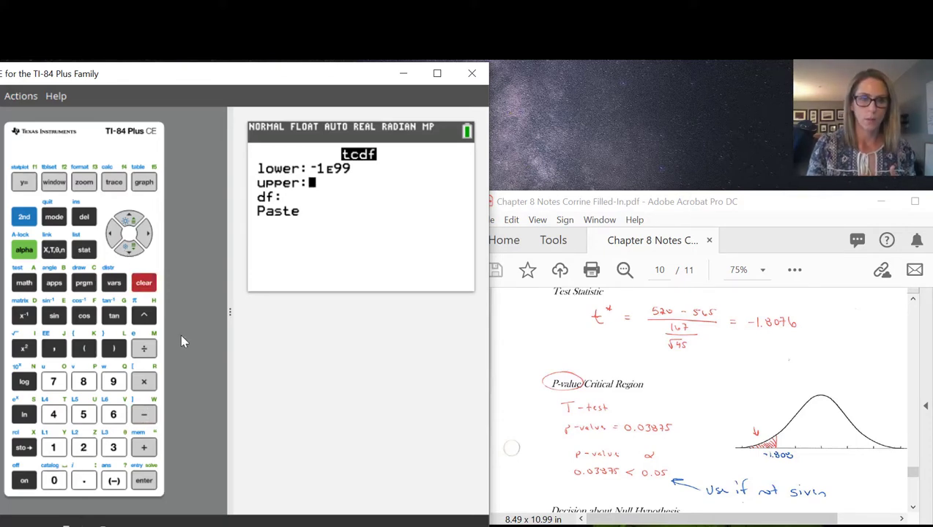
{"action": "left_click", "coordinate": [114, 481]}
{"action": "left_click", "coordinate": [53, 447]}
{"action": "left_click", "coordinate": [83, 480]}
{"action": "left_click", "coordinate": [83, 384]}
{"action": "left_click", "coordinate": [54, 480]}
{"action": "left_click", "coordinate": [53, 381]}
{"action": "left_click", "coordinate": [111, 415]}
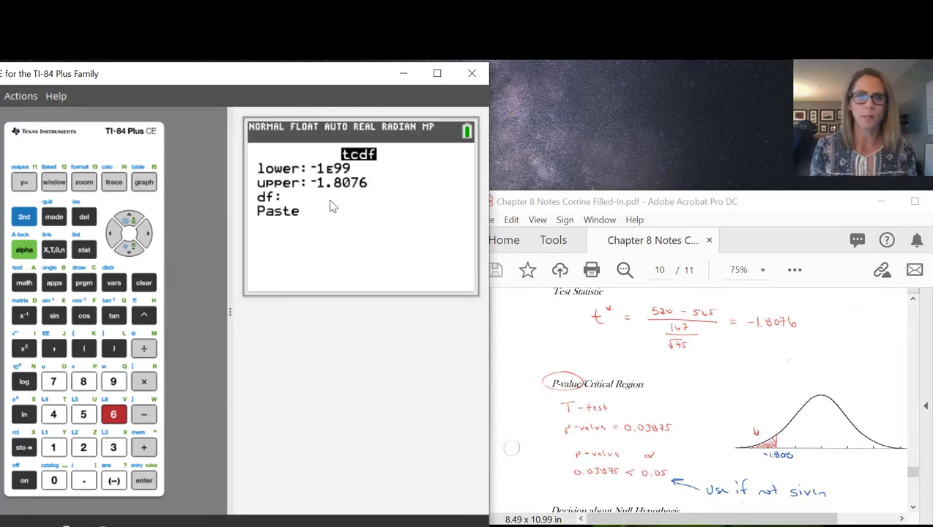
Enter df 44 and paste tcdf(-1E99,-1.8076,44), getting p-value 0.0387540784.
{"action": "key", "text": "Down"}
{"action": "type", "text": "44"}
{"action": "key", "text": "Down"}
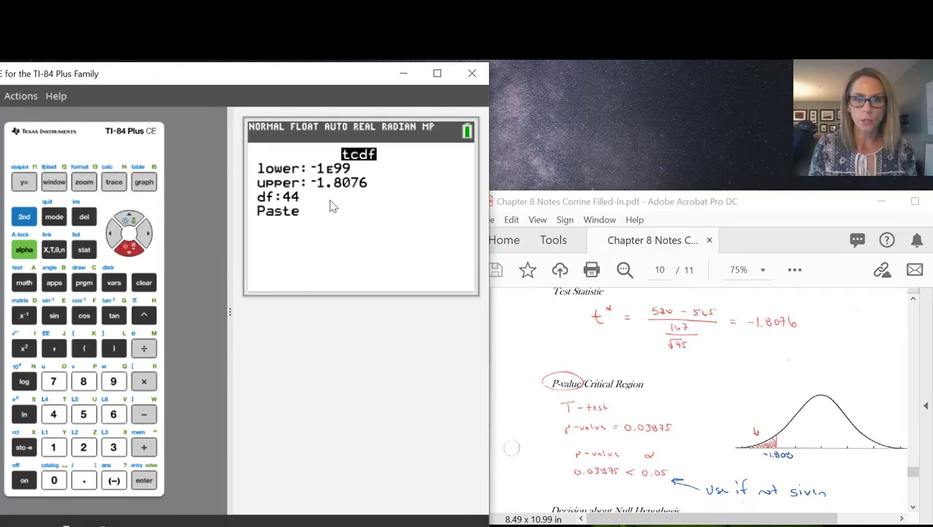
{"action": "key", "text": "Return"}
{"action": "key", "text": "Return"}
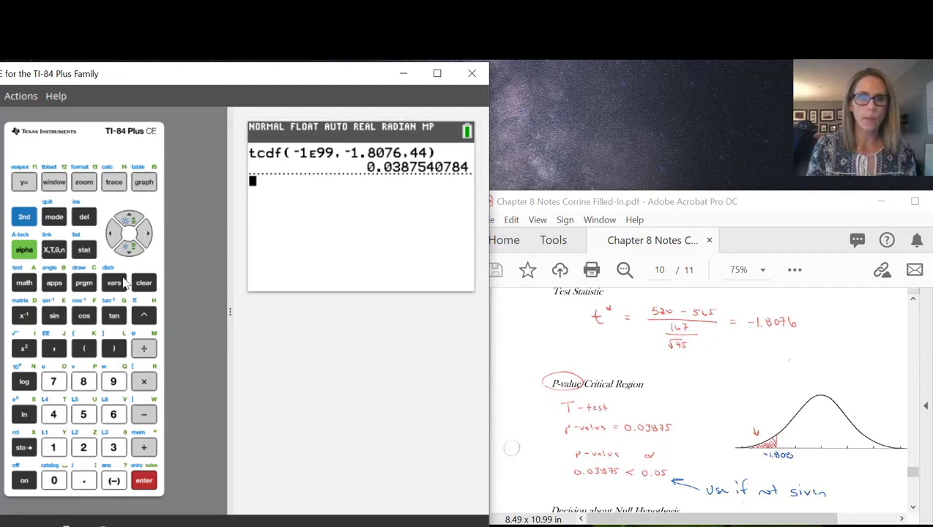
Reopen the tcdf( entry screen from the DISTR menu.
{"action": "left_click", "coordinate": [26, 218]}
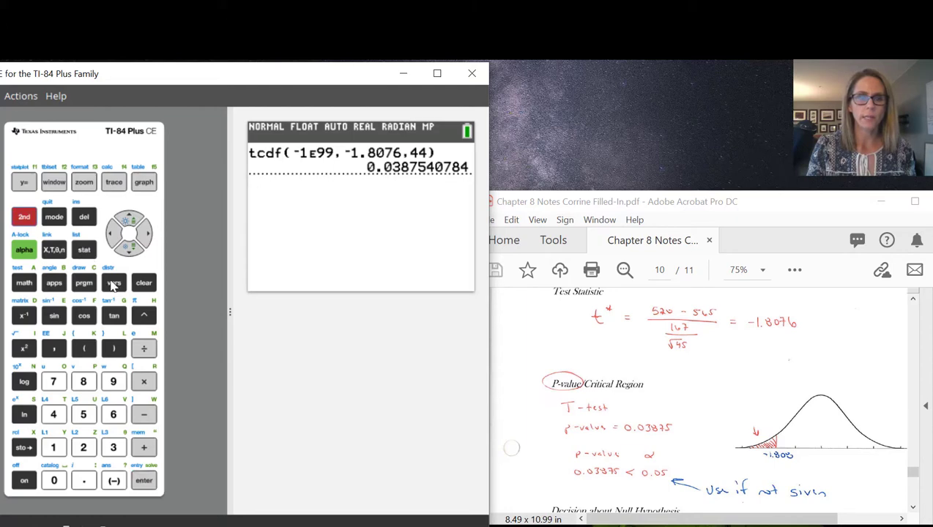
{"action": "left_click", "coordinate": [113, 284]}
{"action": "key", "text": "6"}
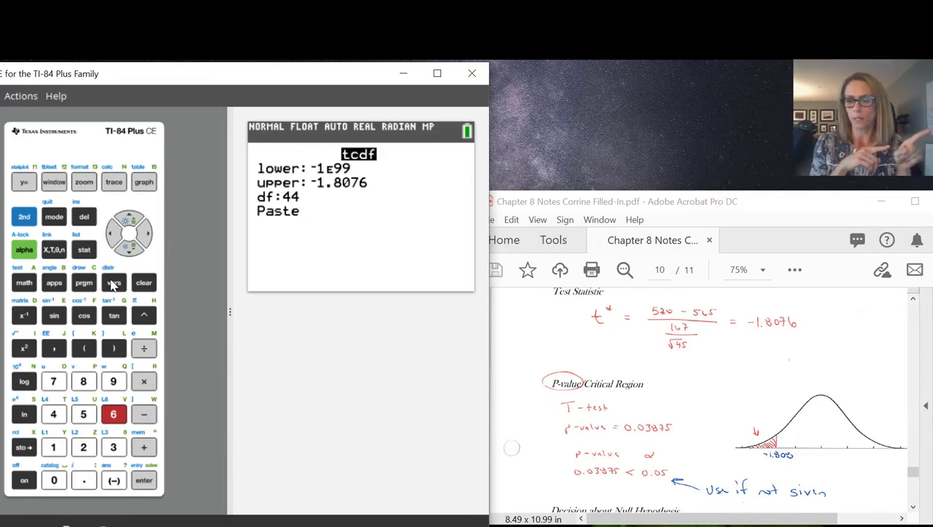
{"action": "type", "text": "1.8076"}
Set tcdf lower bound 1.8076 and upper bound 1E99, with df 44.
{"action": "key", "text": "Down"}
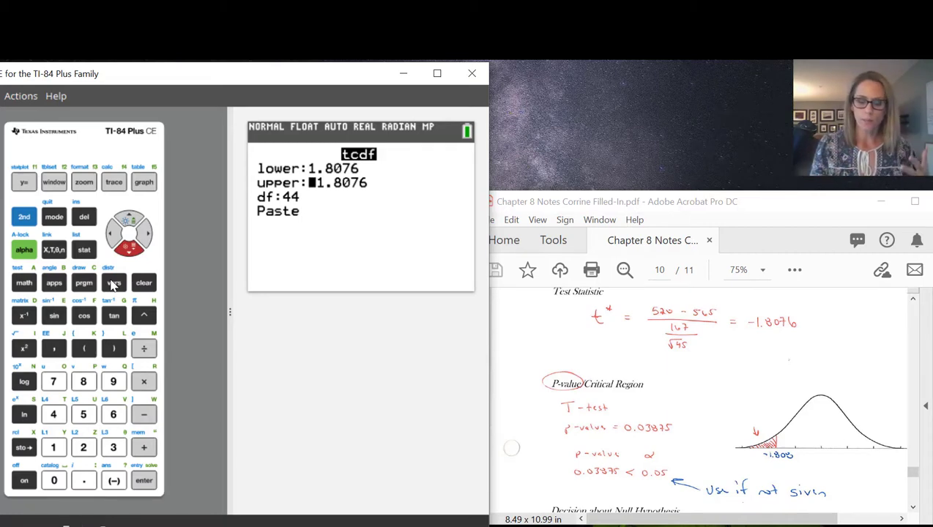
{"action": "type", "text": "1"}
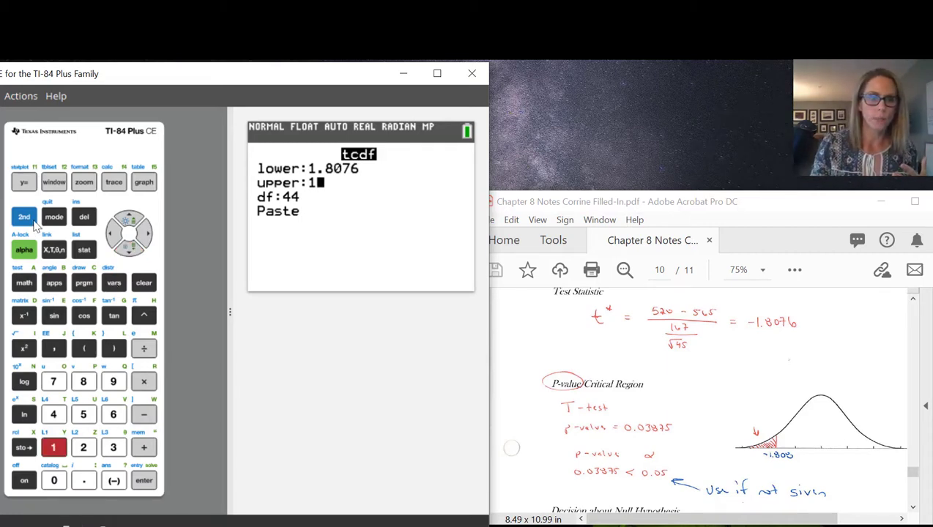
{"action": "left_click", "coordinate": [24, 217]}
{"action": "left_click", "coordinate": [56, 350]}
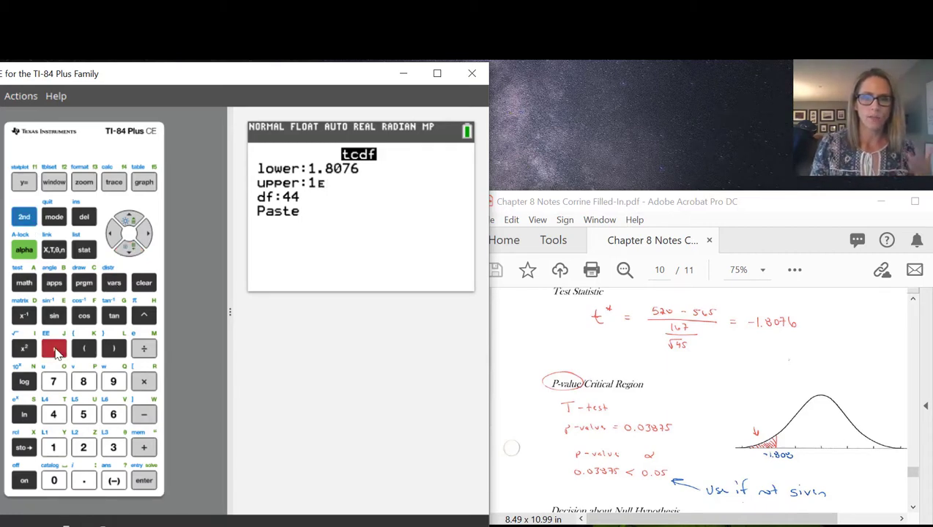
{"action": "type", "text": "99"}
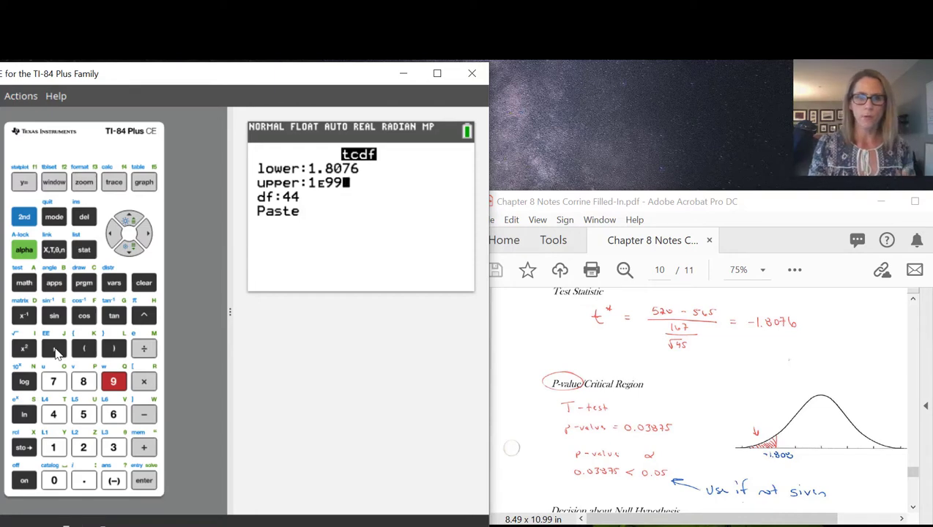
{"action": "key", "text": "Down"}
{"action": "key", "text": "Down"}
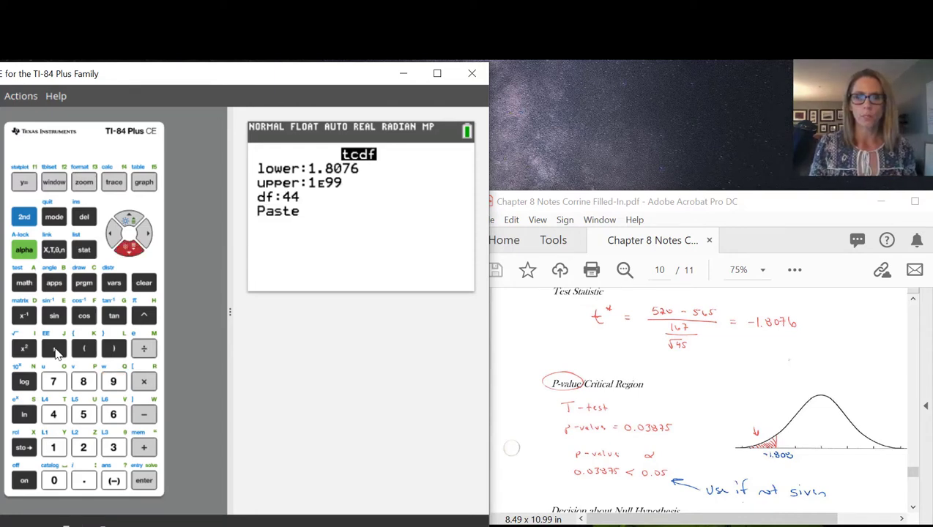
Paste and evaluate tcdf(1.8076,1E99,44), also giving 0.0387540784.
{"action": "key", "text": "Return"}
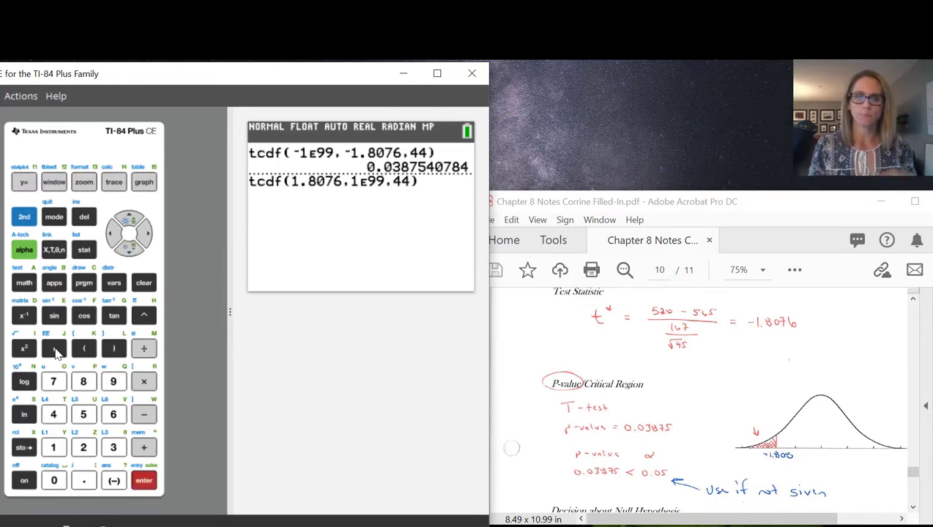
{"action": "key", "text": "Return"}
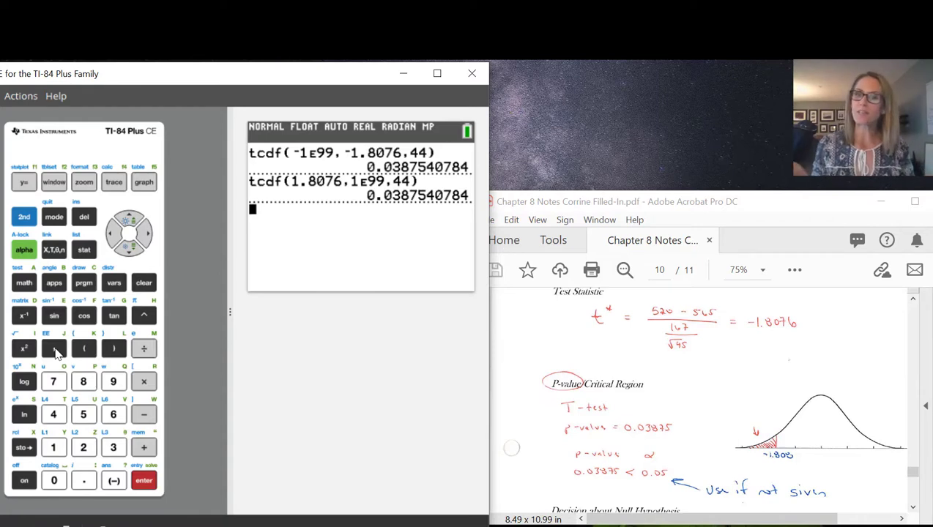